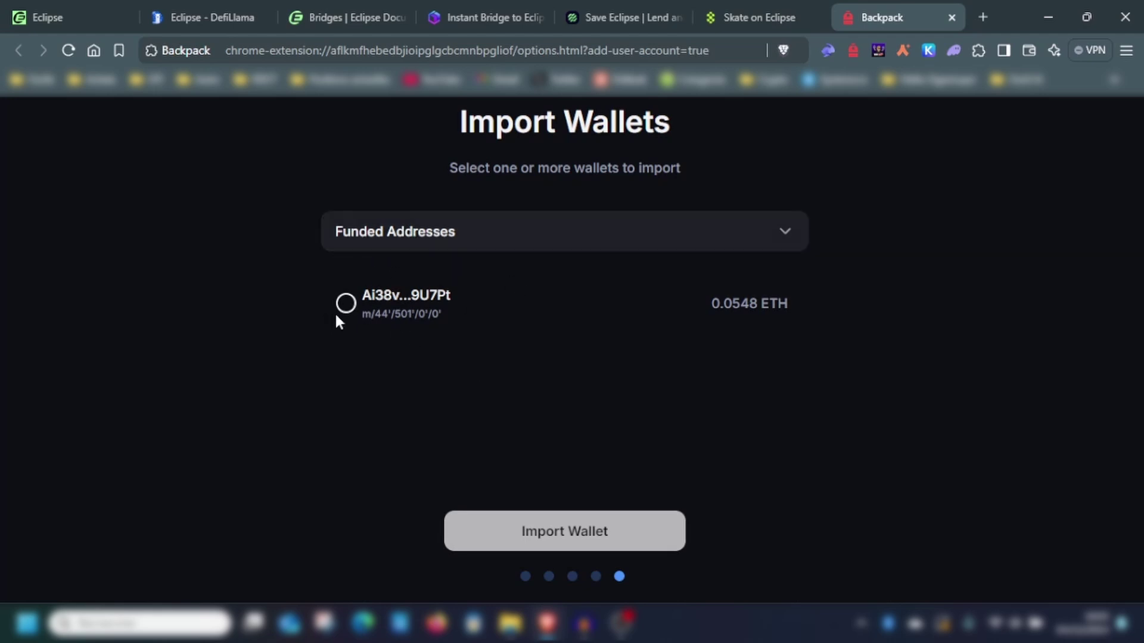
Step: Import the wallet with derivation path m/44'/501'/0' from the Solana Legacy list and finish the Backpack import
left_click(420, 243)
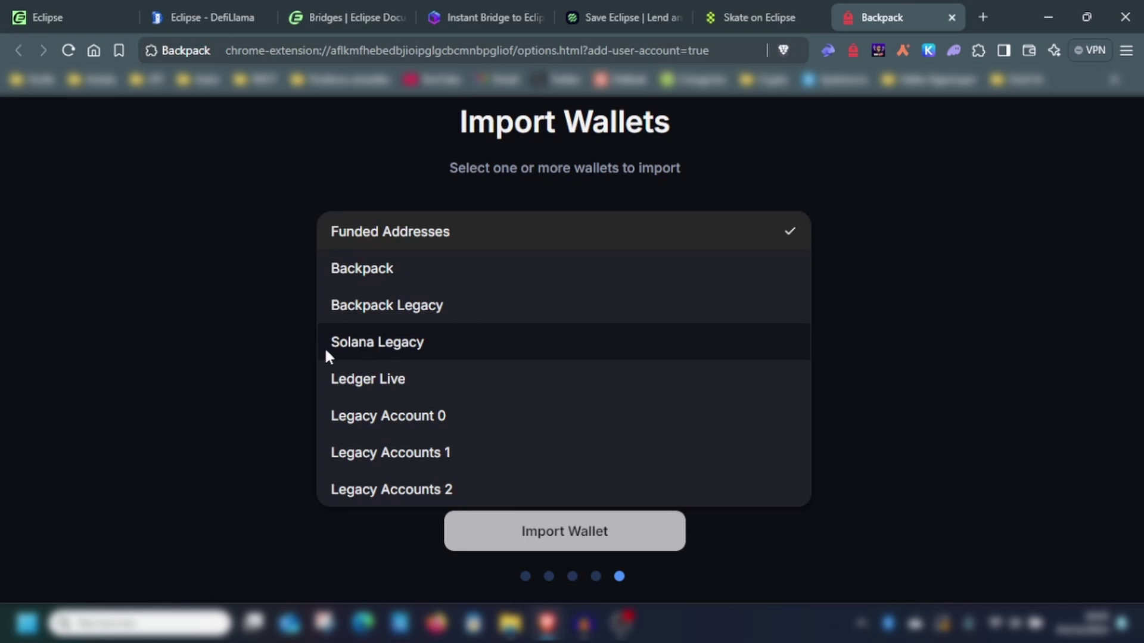
left_click(395, 342)
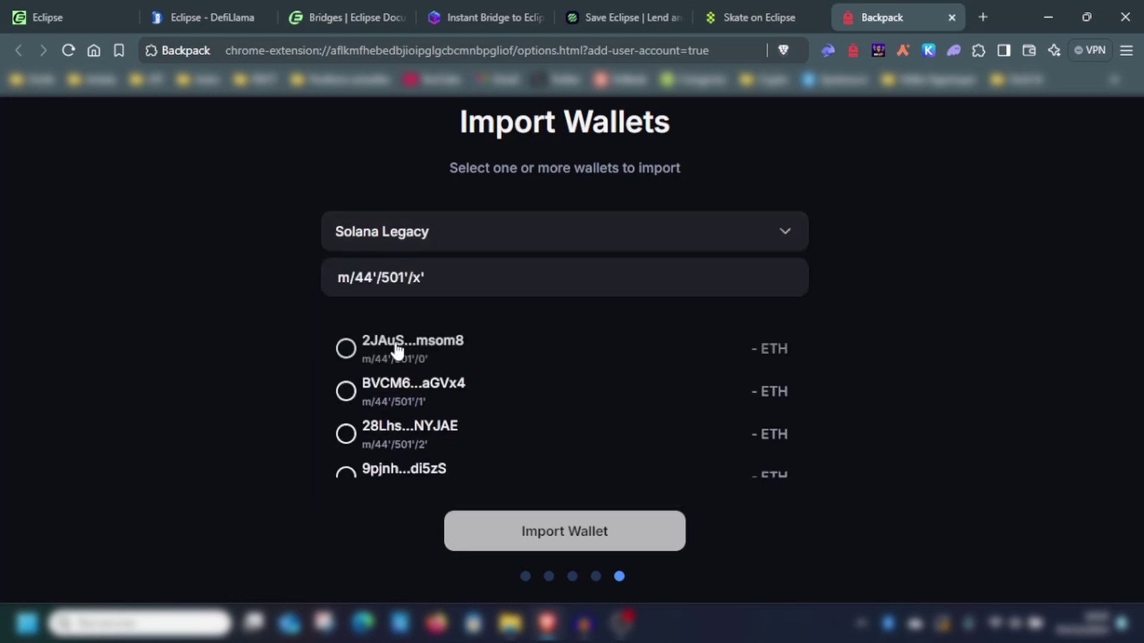
left_click(345, 348)
left_click(591, 532)
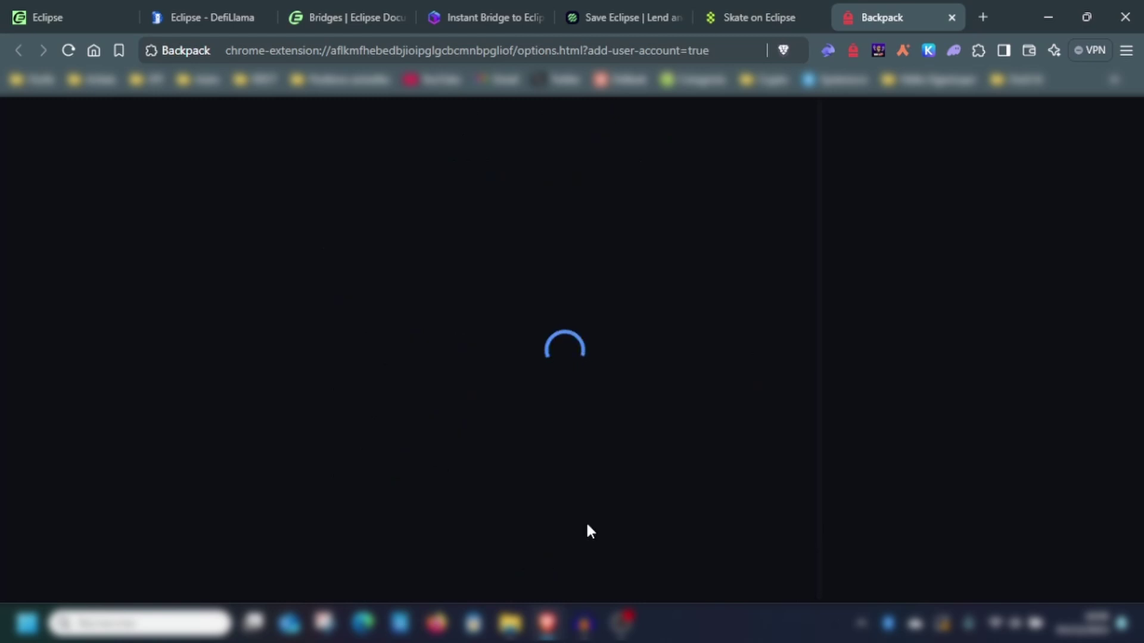
left_click(623, 464)
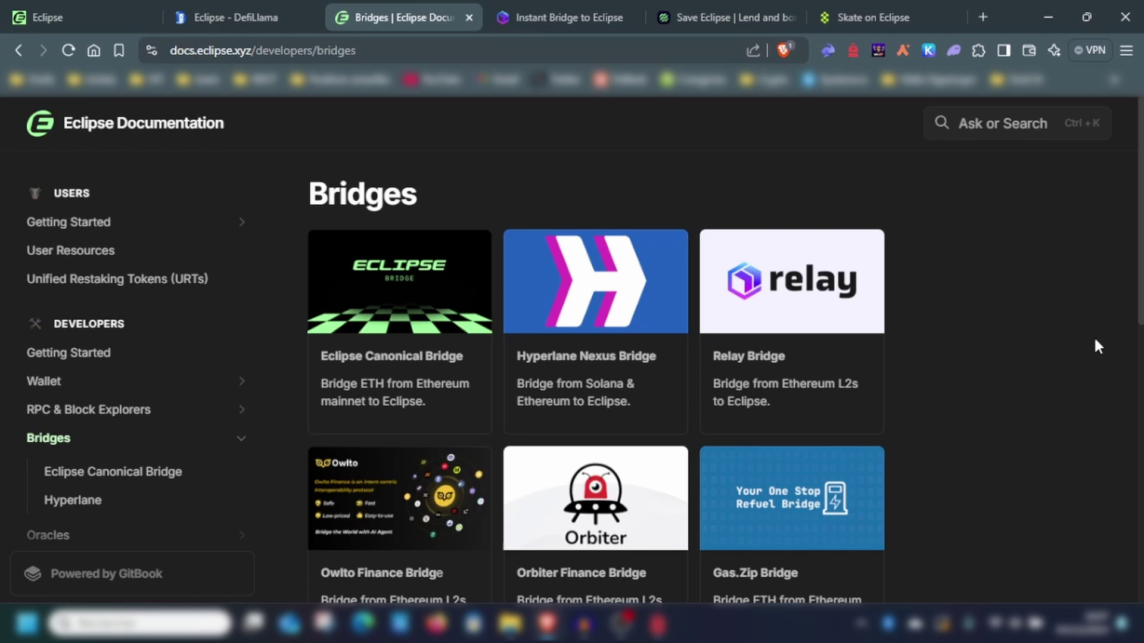
Step: Examine the bridge options listed on the Bridges page of the Eclipse documentation
scroll(1055, 337, "down", 5)
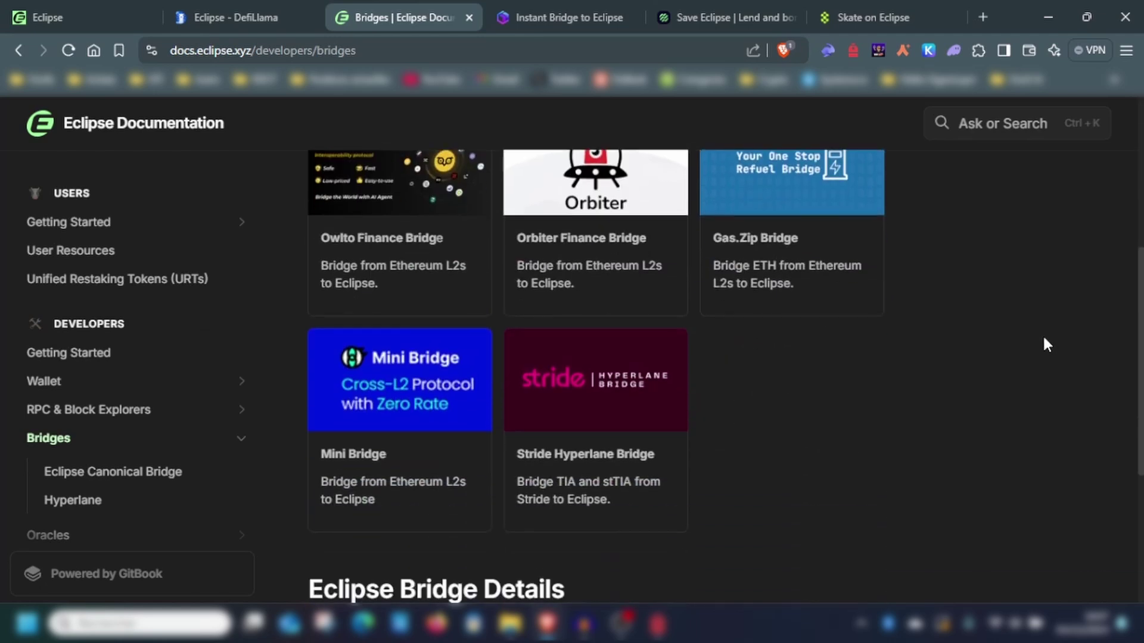
scroll(1047, 344, "up", 4)
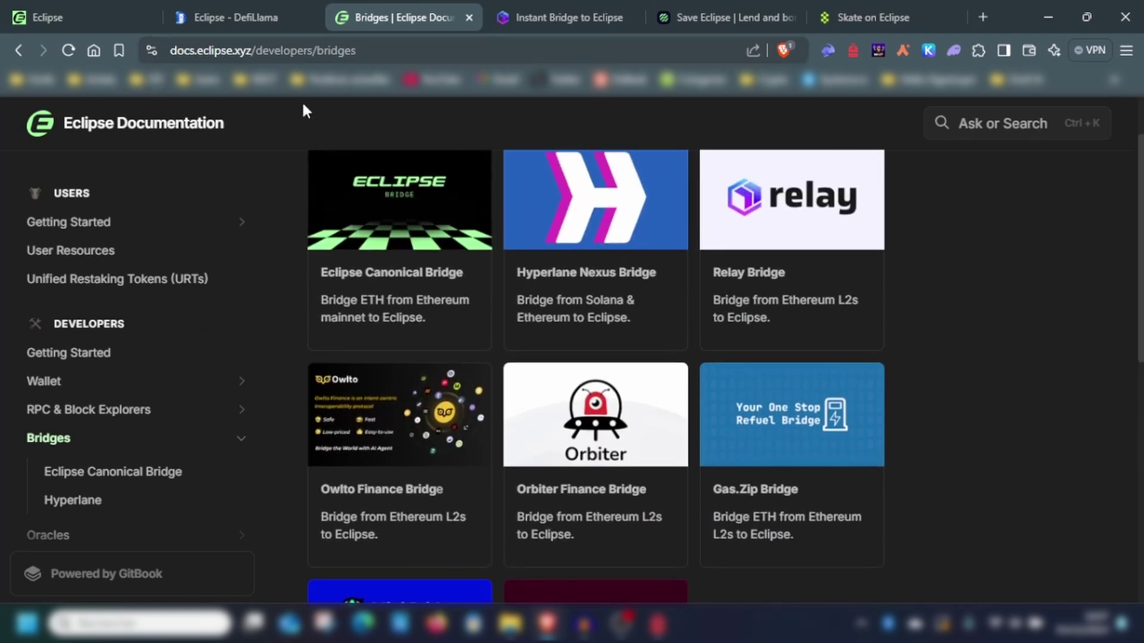
scroll(561, 376, "up", 2)
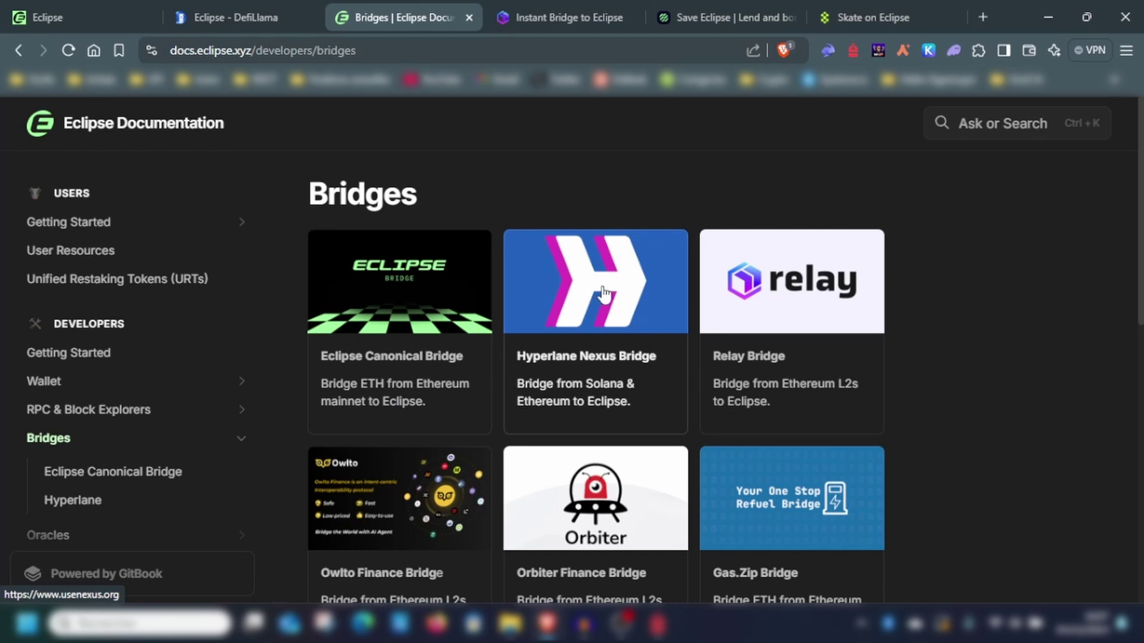
scroll(842, 248, "down", 1)
scroll(816, 324, "up", 1)
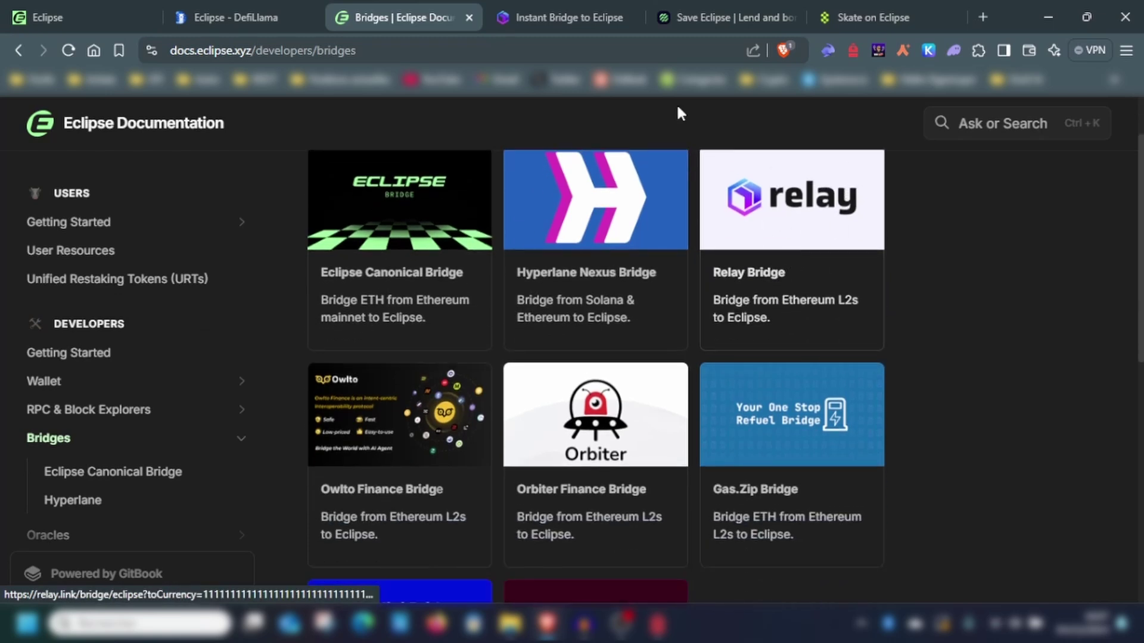
Step: On the Relay bridge, connect the source wallet for Base and the Backpack wallet as the Eclipse recipient
left_click(577, 8)
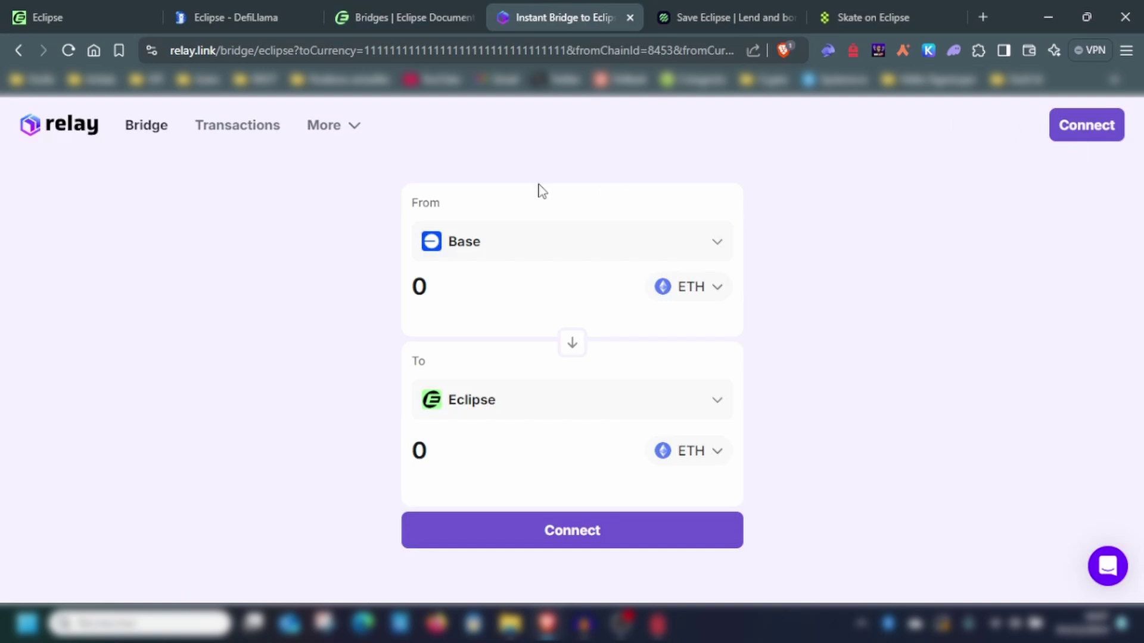
left_click(1091, 130)
left_click(549, 420)
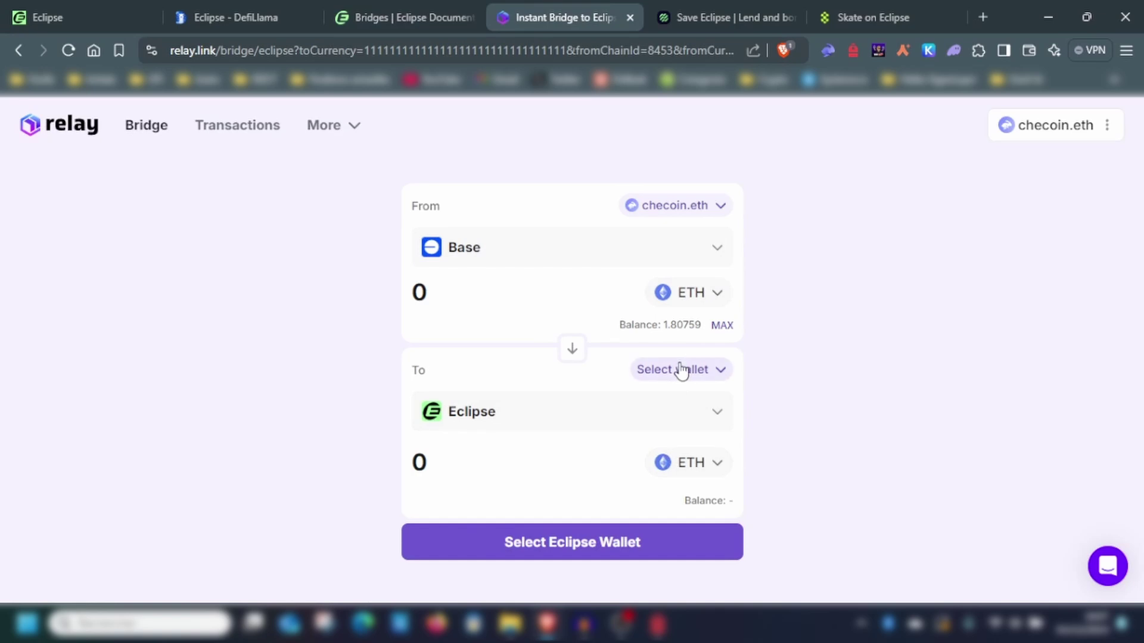
left_click(680, 370)
left_click(658, 411)
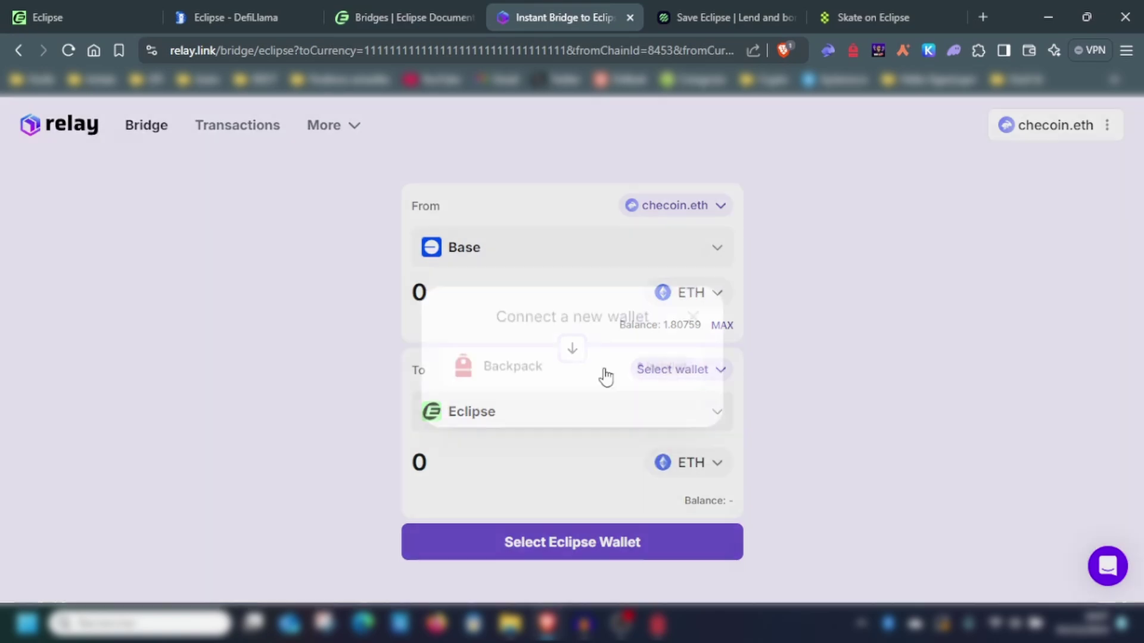
left_click(511, 364)
left_click(622, 465)
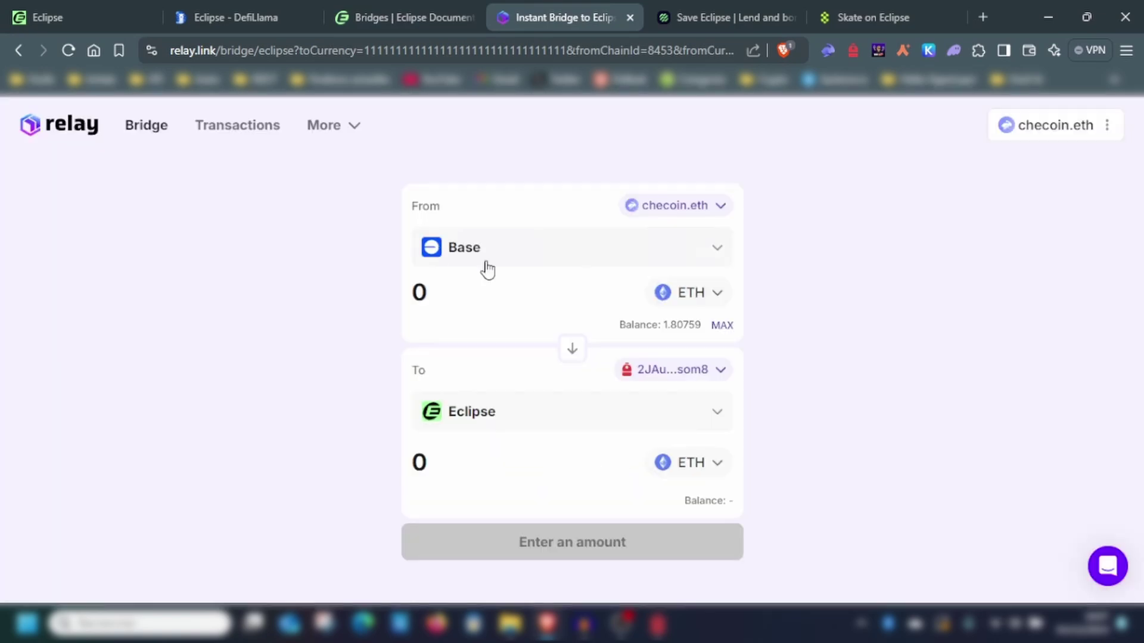
Step: Bridge 0.3 ETH from Base to Eclipse and check the ETH balance in the Backpack wallet
left_click(469, 298)
type("0.3")
left_click(565, 595)
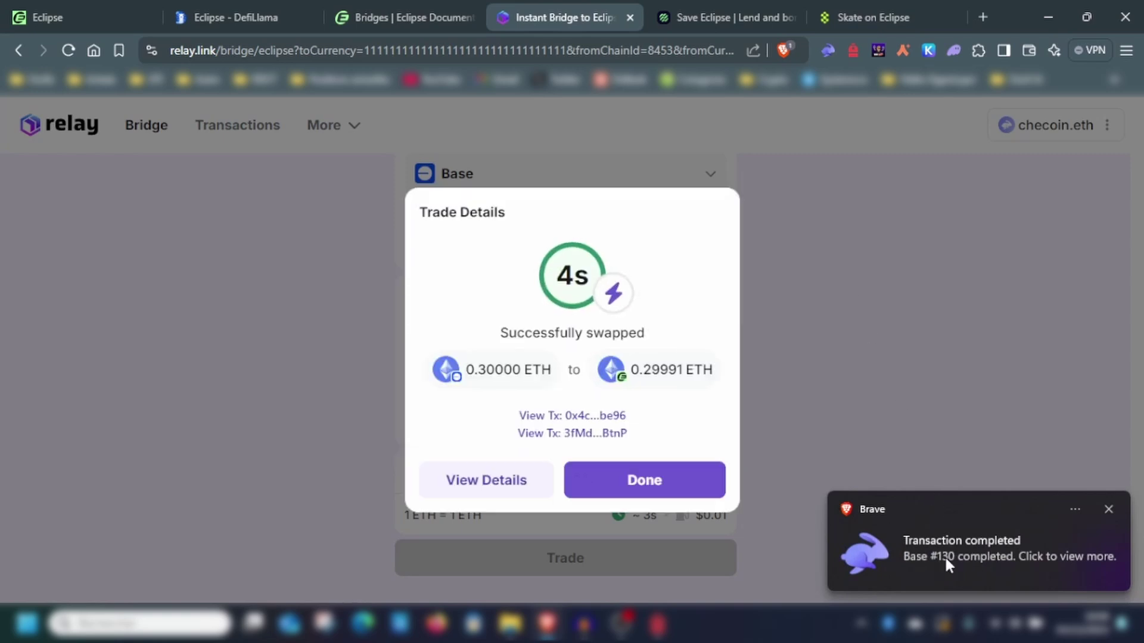
left_click(853, 52)
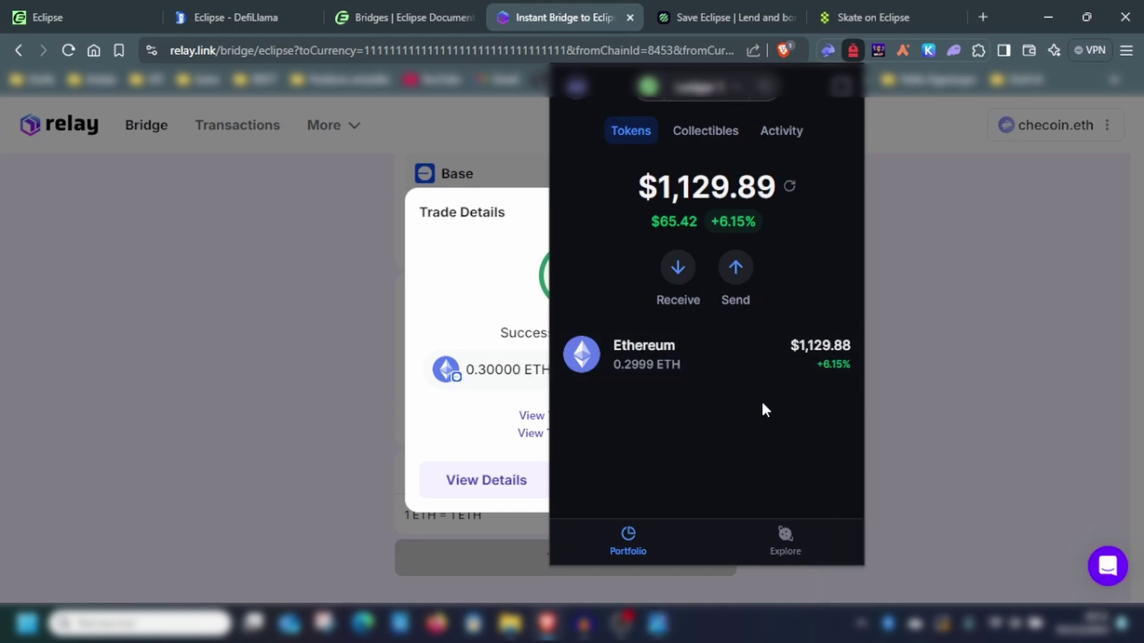
Step: Switch to the Save dashboard on Eclipse and deposit 0.2 ETH into the Main Pool
left_click(722, 13)
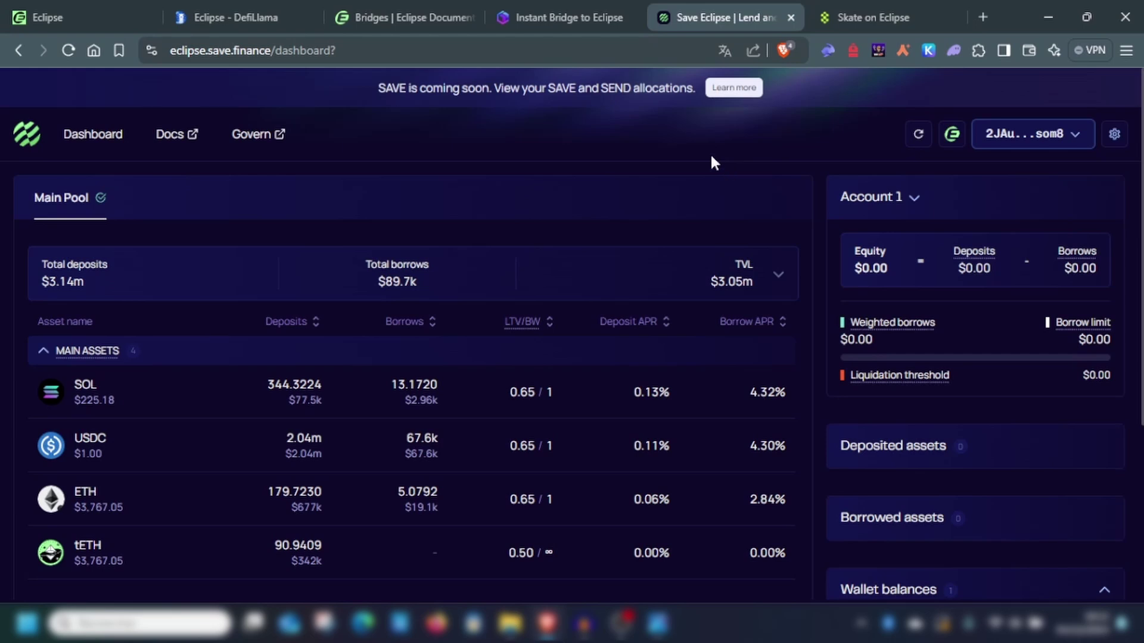
left_click_drag(380, 95, 495, 97)
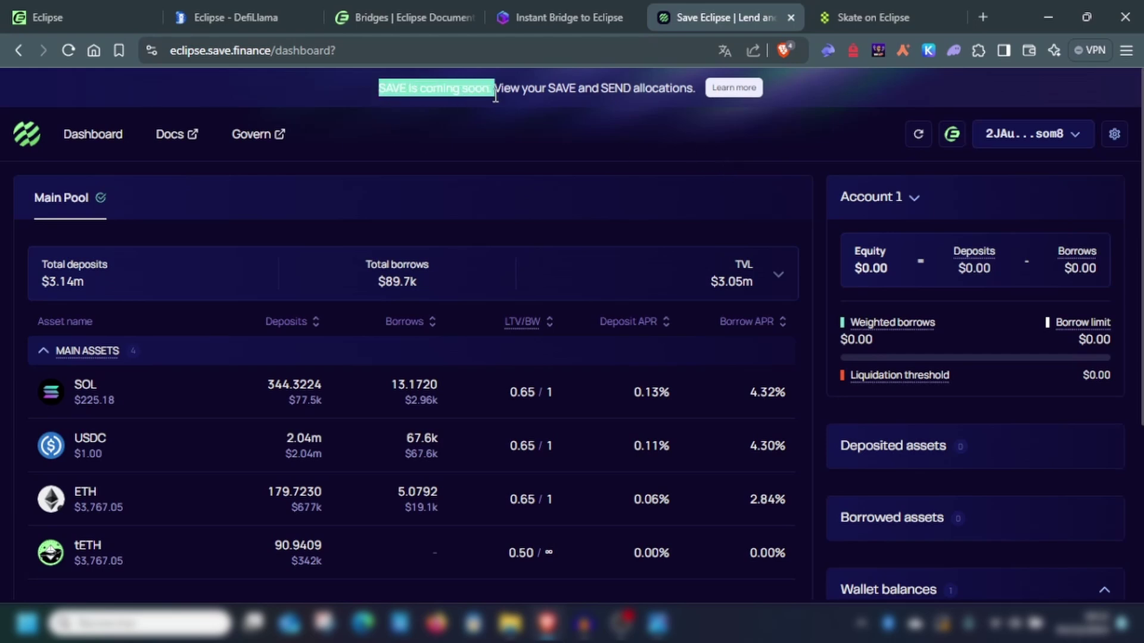
left_click(546, 124)
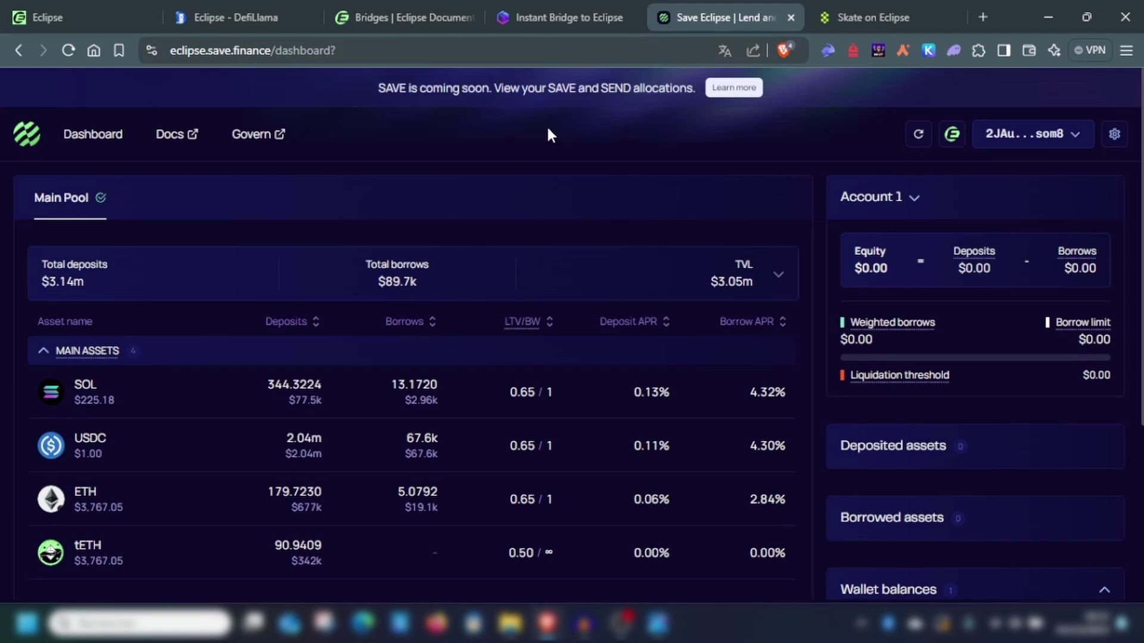
scroll(659, 370, "down", 2)
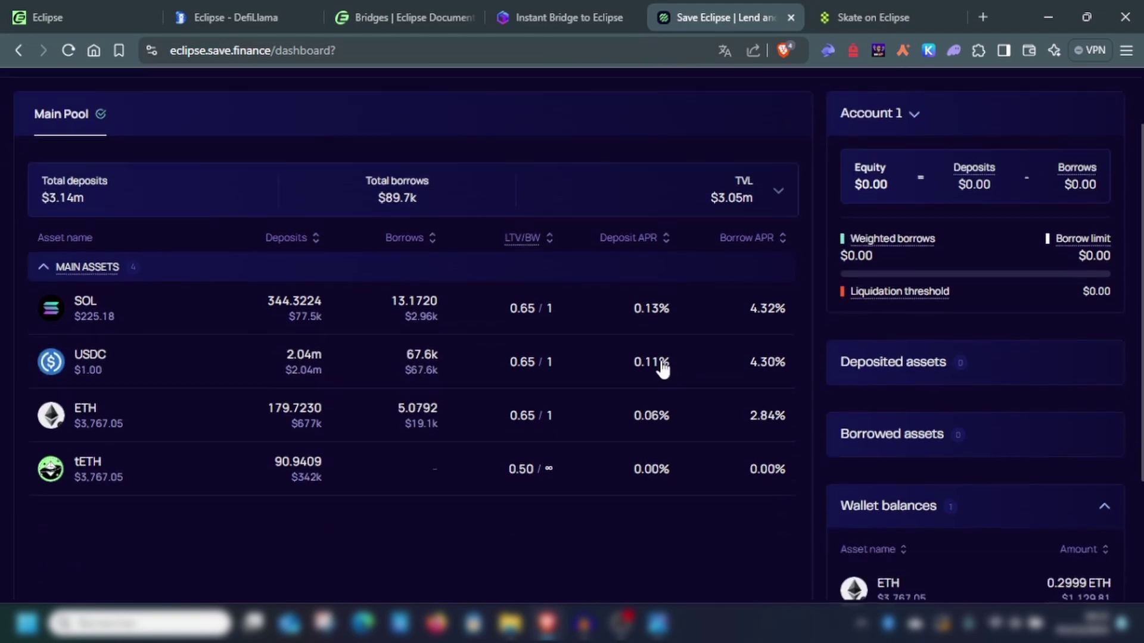
left_click(596, 415)
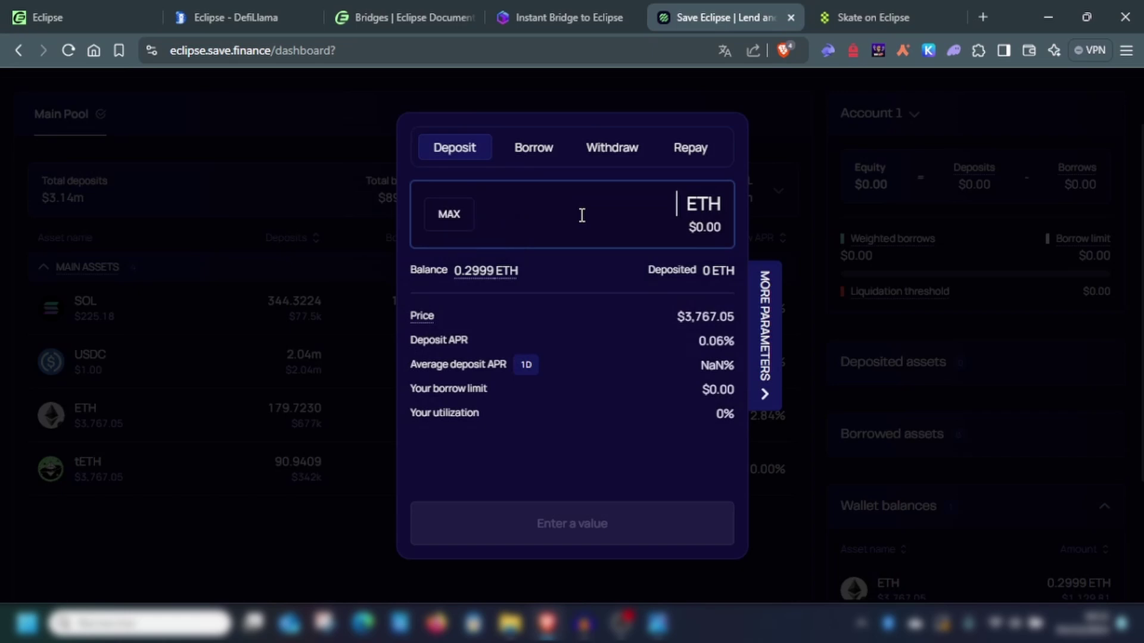
type("0.2")
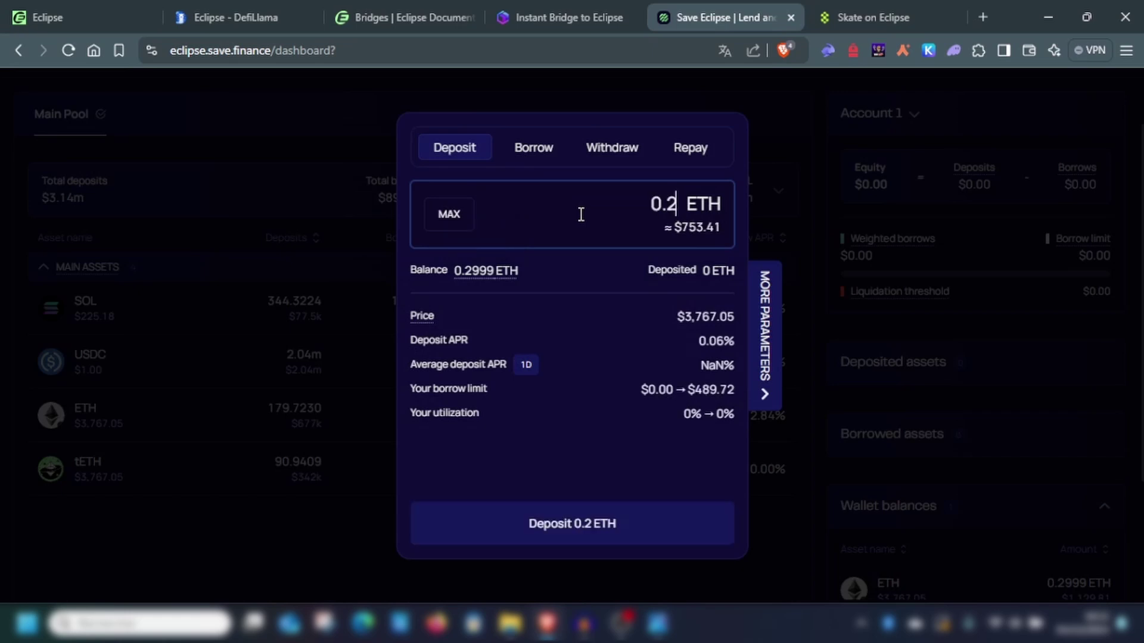
left_click(605, 534)
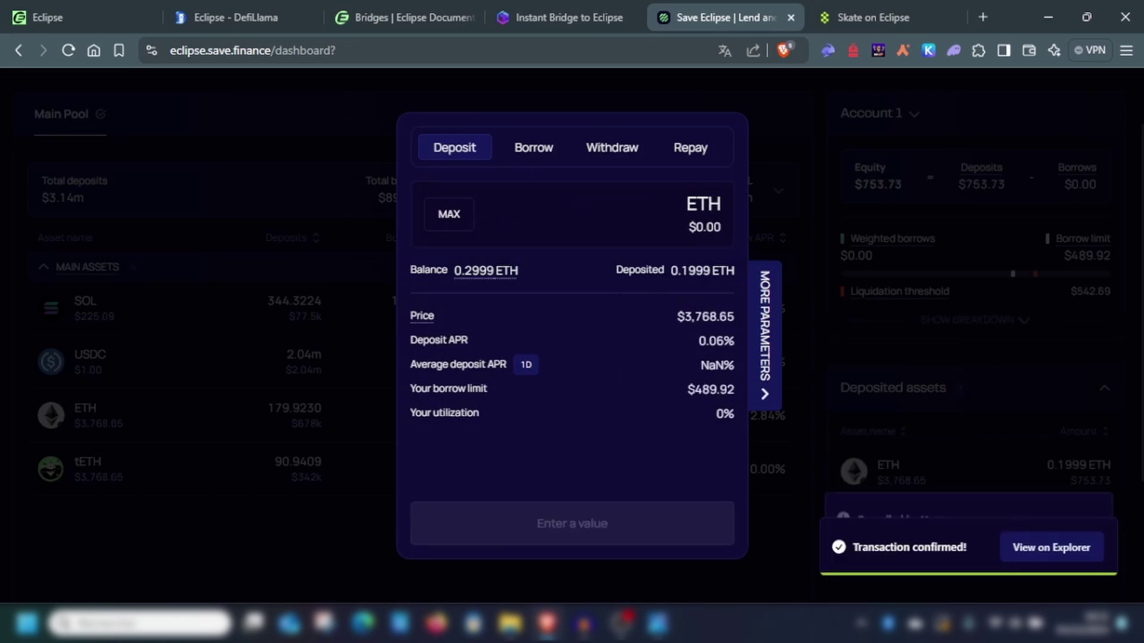
left_click(891, 342)
Step: Borrow 100 USDC from Save's Main Pool, approving it in Backpack despite the missing simulation, and check the wallet's token balances
scroll(202, 358, "up", 2)
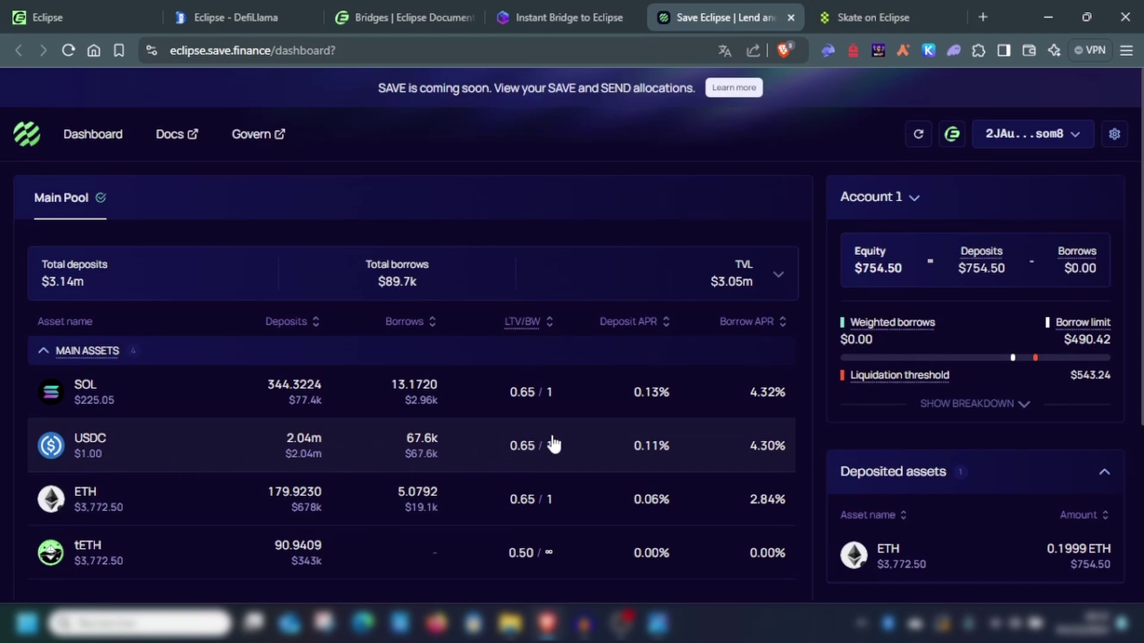
left_click(605, 451)
left_click(529, 156)
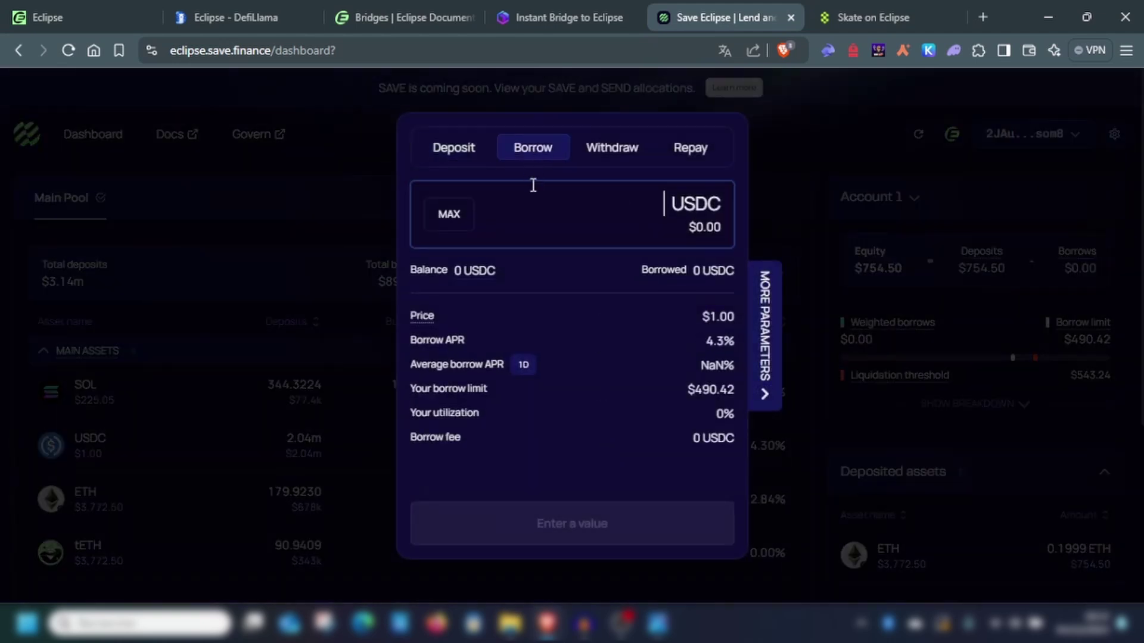
left_click(449, 216)
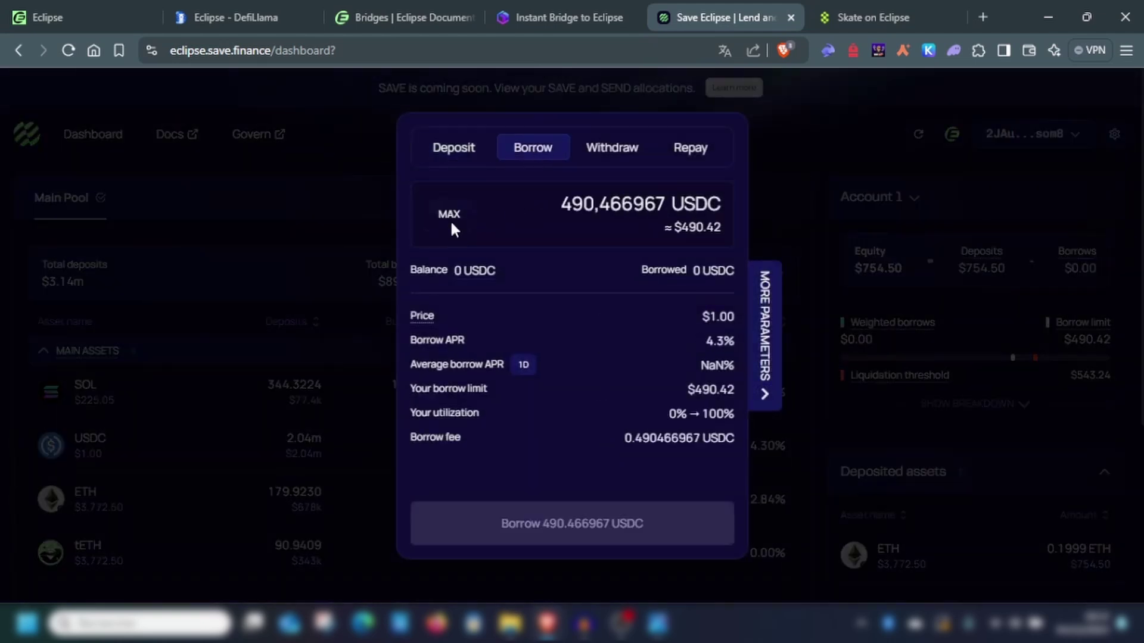
left_click_drag(562, 207, 670, 211)
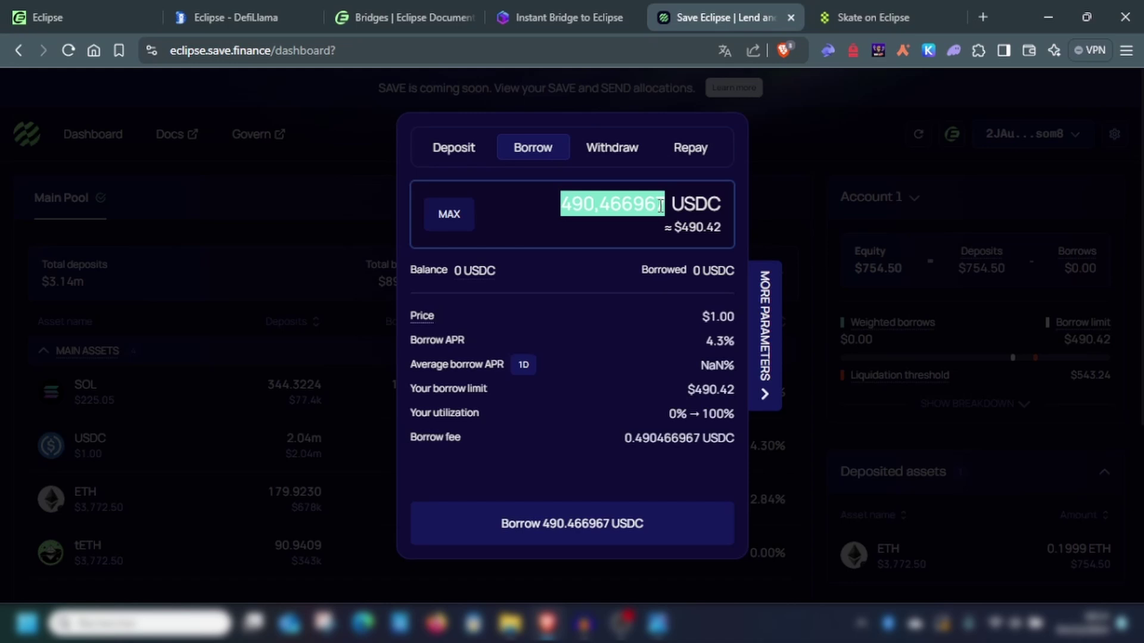
type("100")
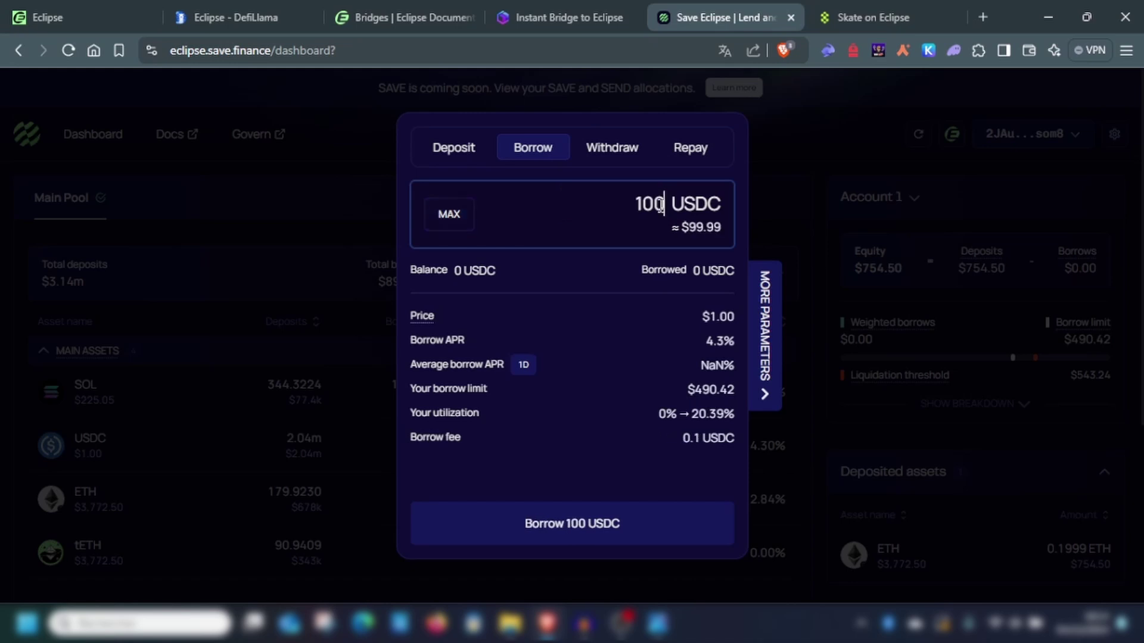
left_click(566, 525)
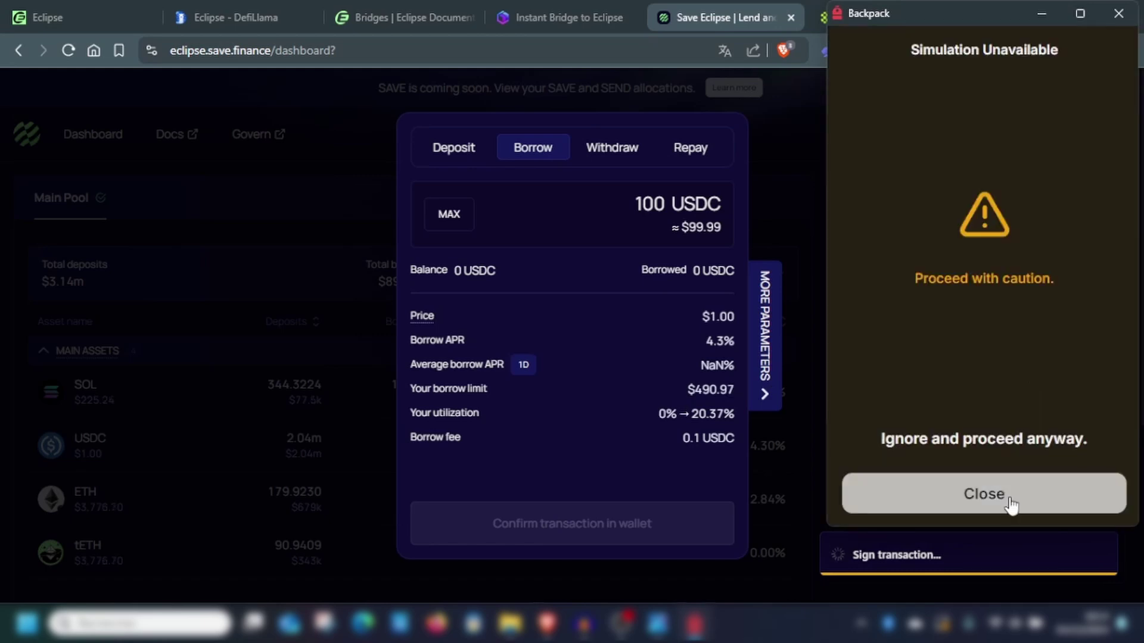
left_click(1011, 440)
left_click(1060, 503)
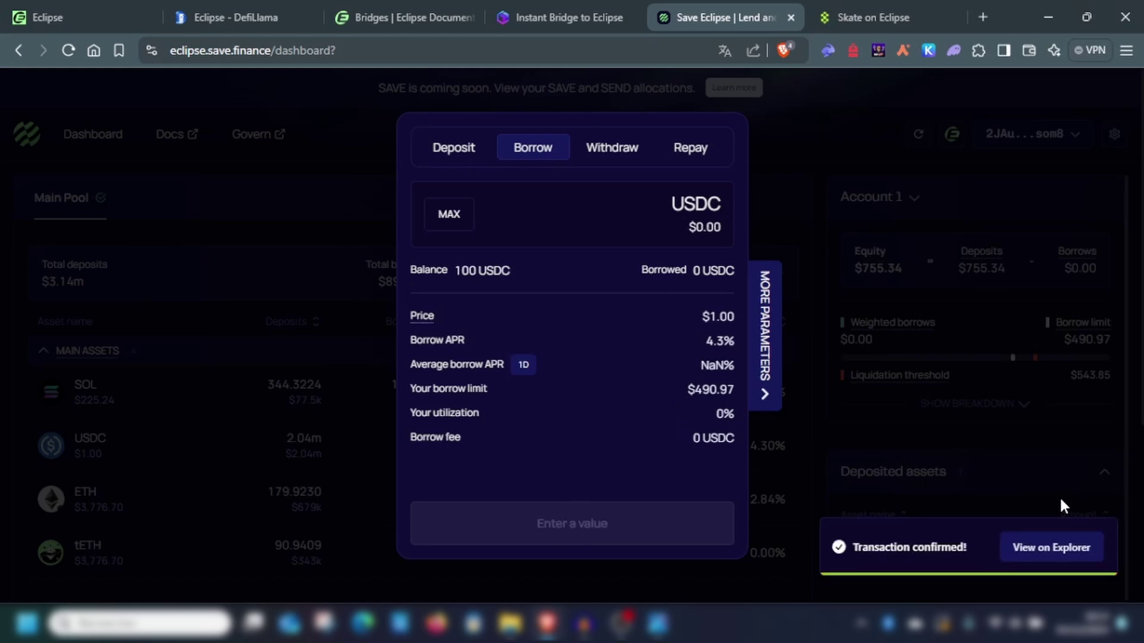
left_click(1059, 503)
left_click(853, 54)
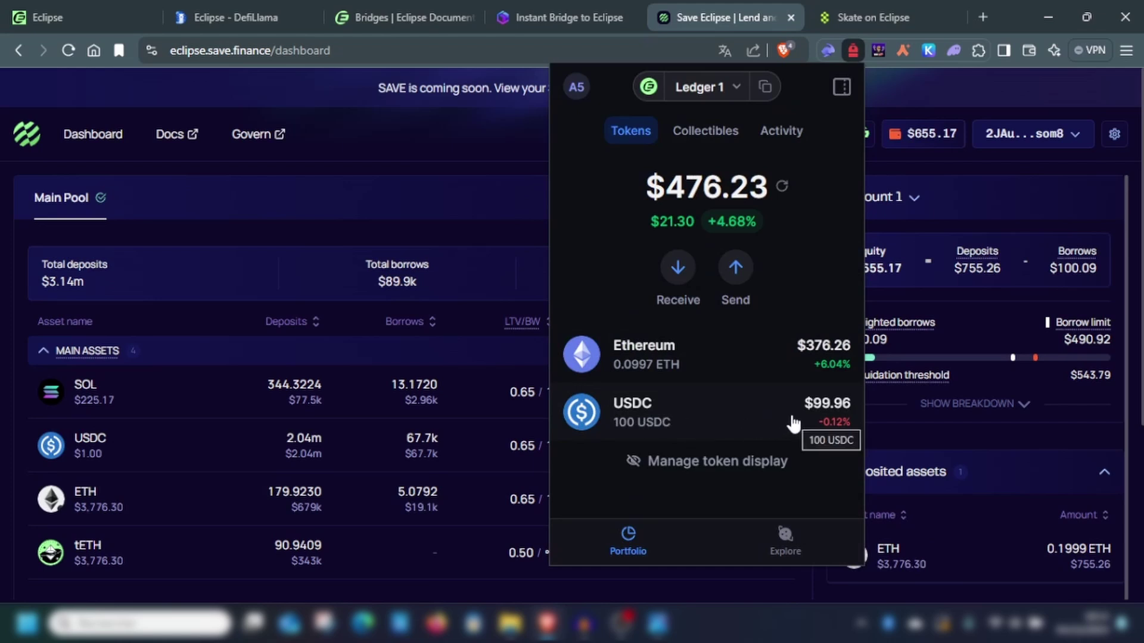
Step: Switch to Skate on Eclipse, connect the wallet and set up the Polymarket account, agreeing to the Terms of Use
key("ctrl+Tab")
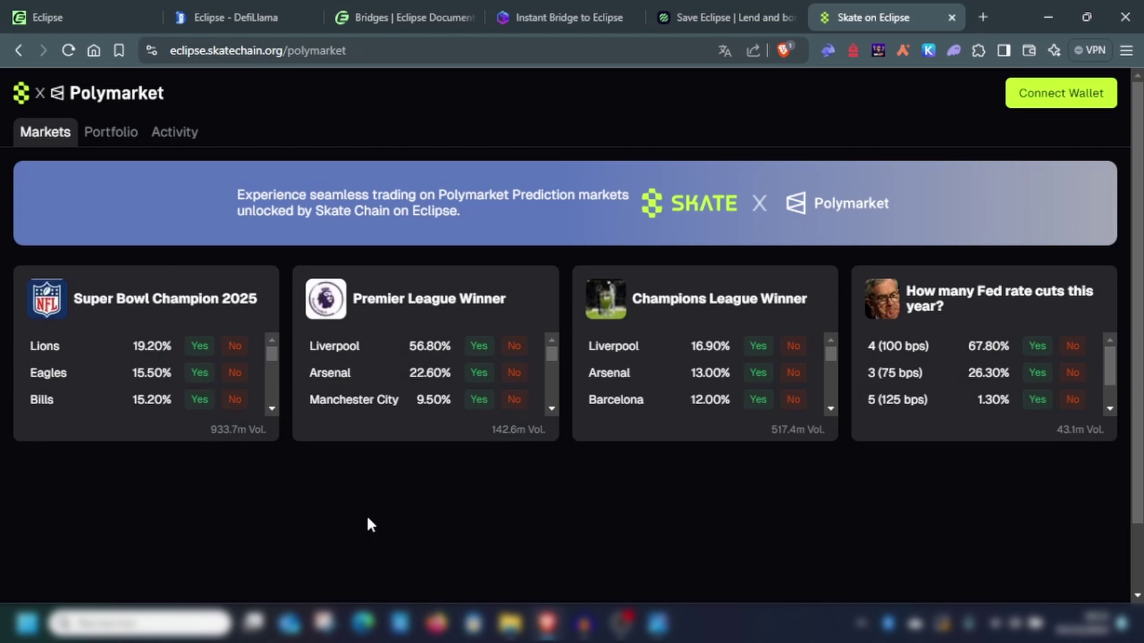
left_click(1066, 95)
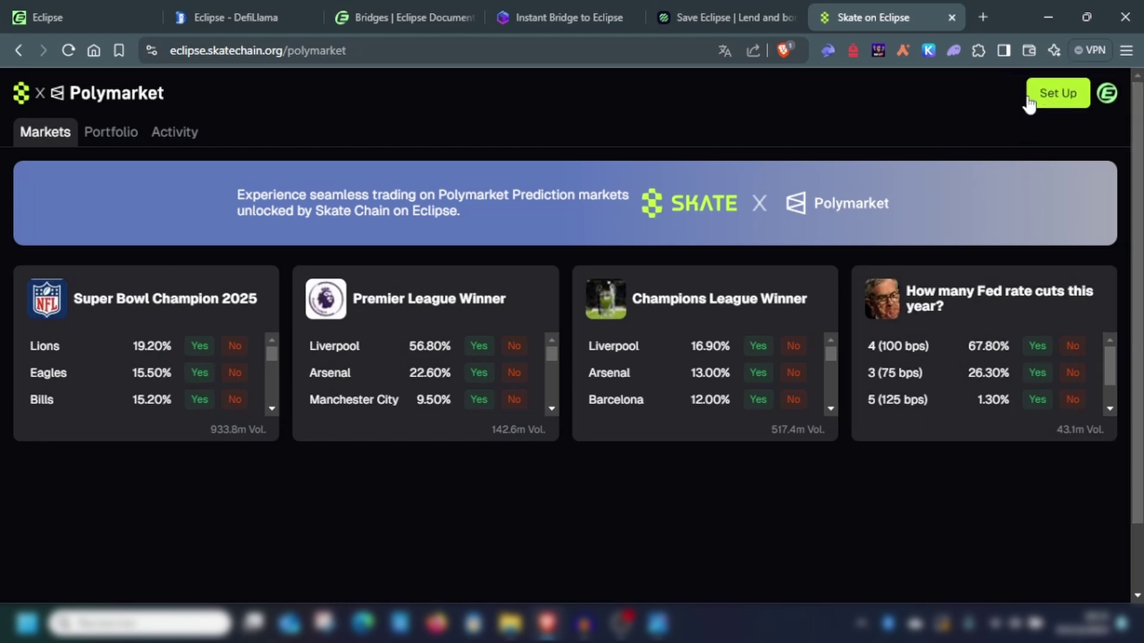
left_click(1047, 99)
left_click(701, 383)
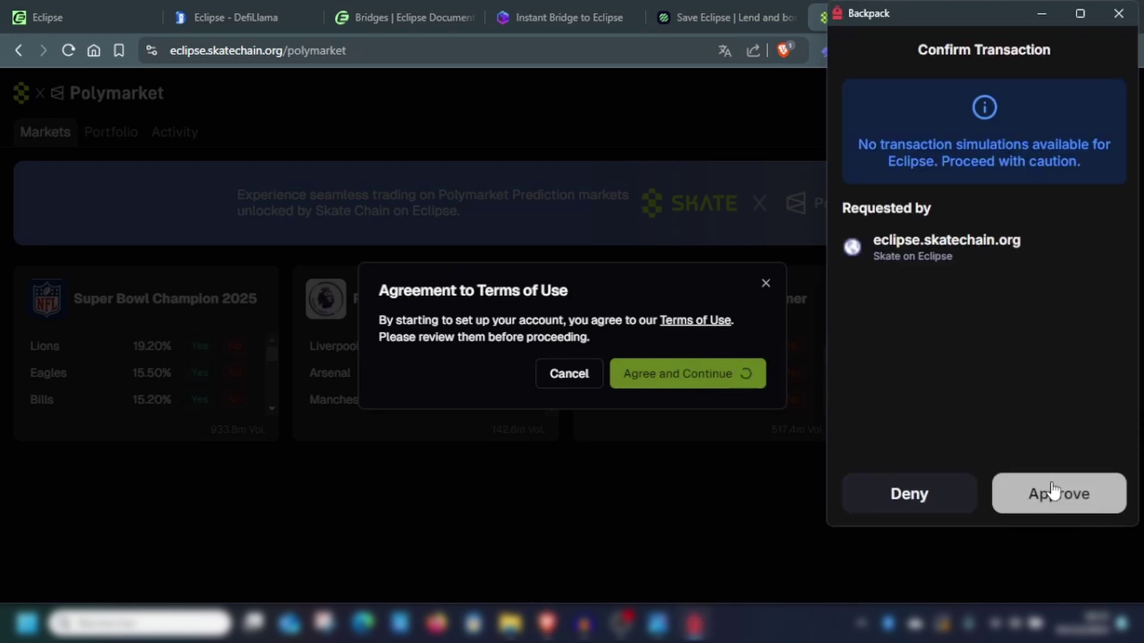
left_click(1054, 493)
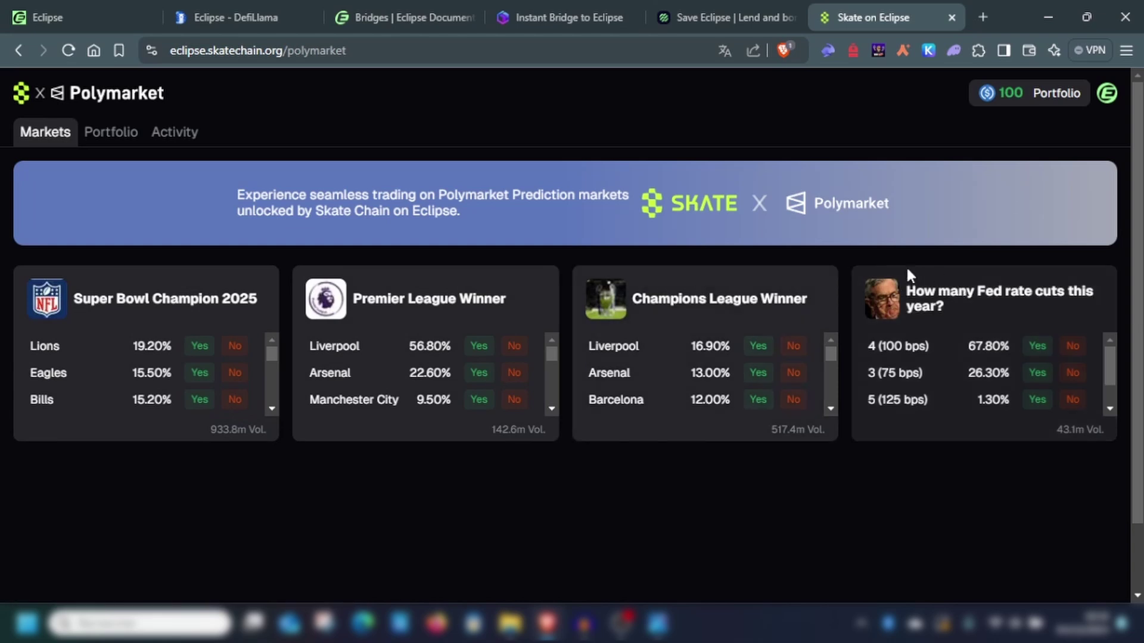
Step: Set a Yes bet on Liverpool in the Premier League Winner market to the maximum $100 and submit the buy order
left_click(335, 347)
left_click(1006, 370)
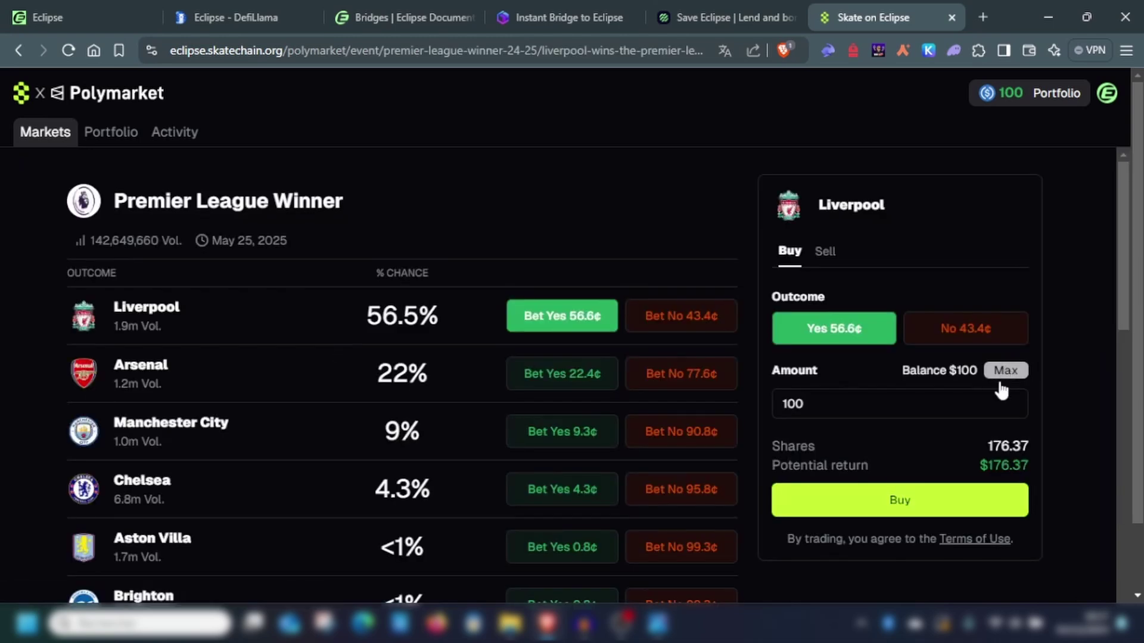
left_click(843, 409)
key("ctrl+a")
type("1")
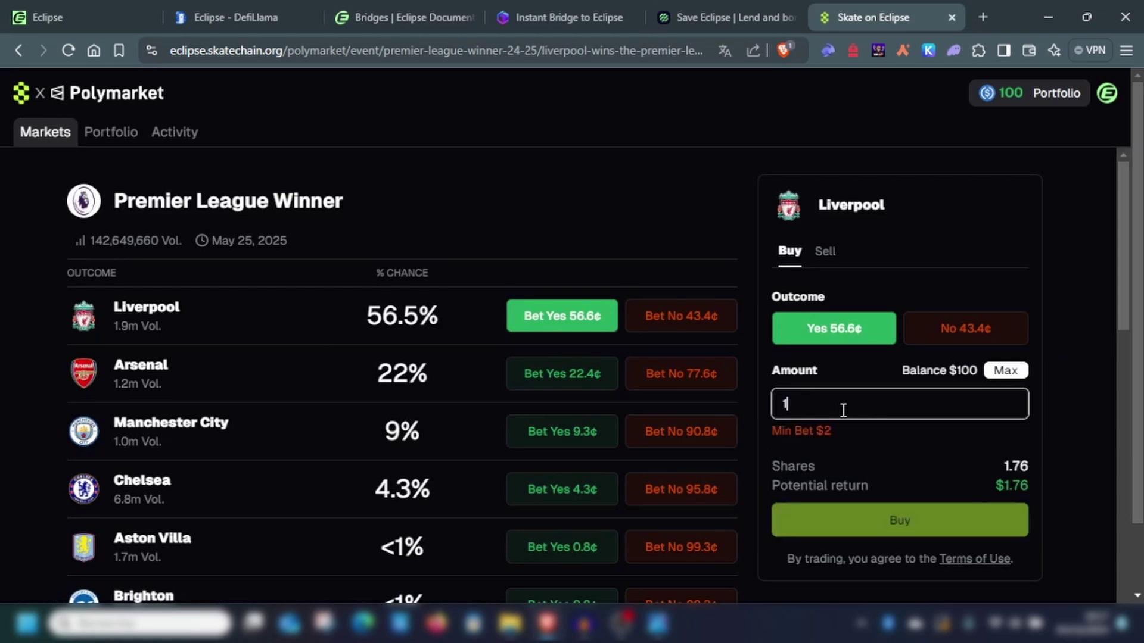
left_click(1005, 374)
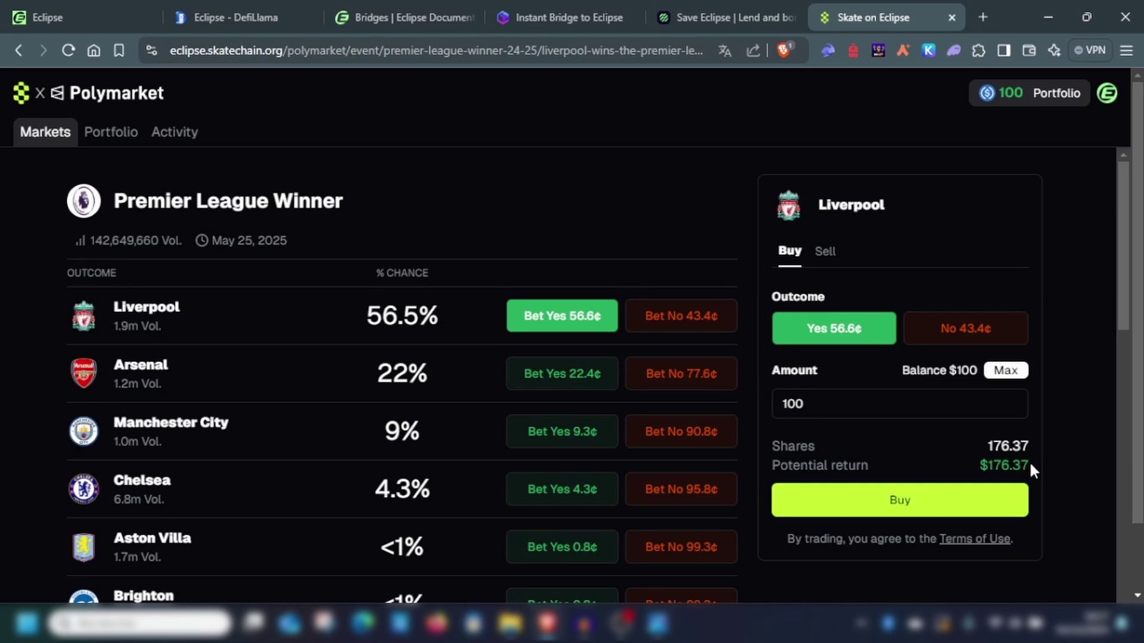
left_click_drag(1030, 464, 979, 468)
left_click(938, 507)
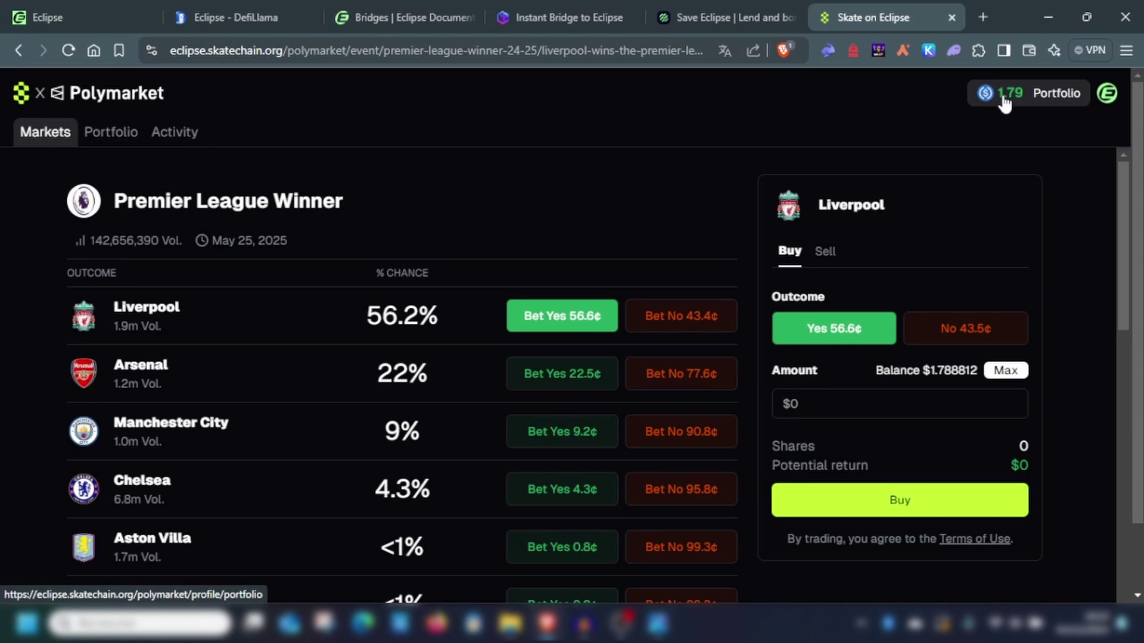
Step: Open the Polymarket portfolio and review the Liverpool Premier League position
left_click(107, 136)
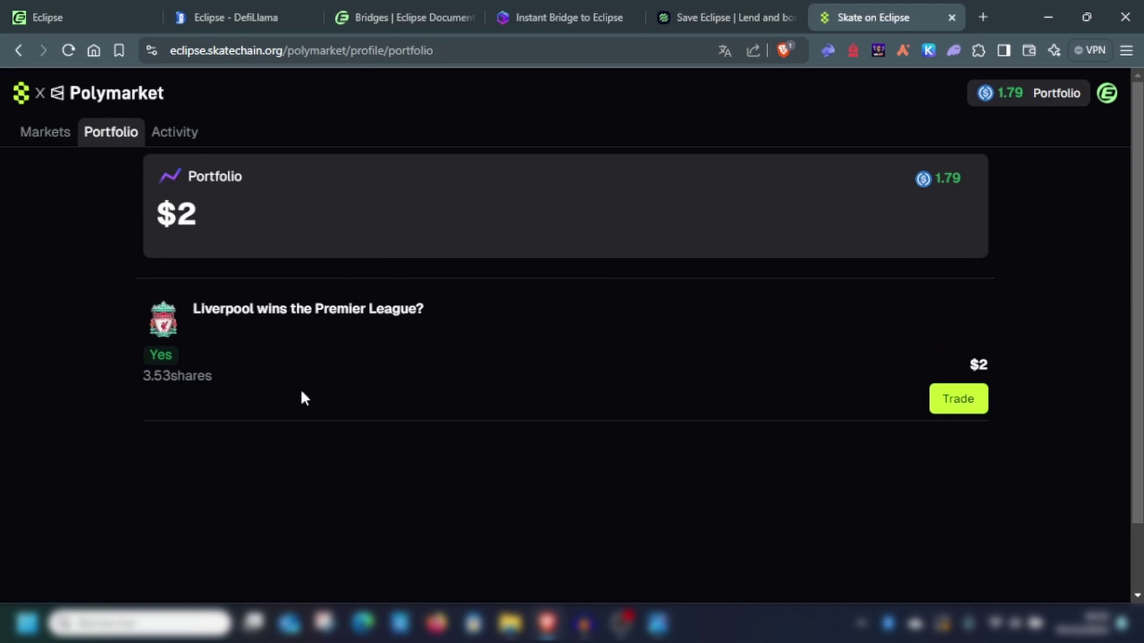
left_click_drag(301, 393, 72, 298)
left_click(375, 384)
left_click_drag(374, 384, 115, 310)
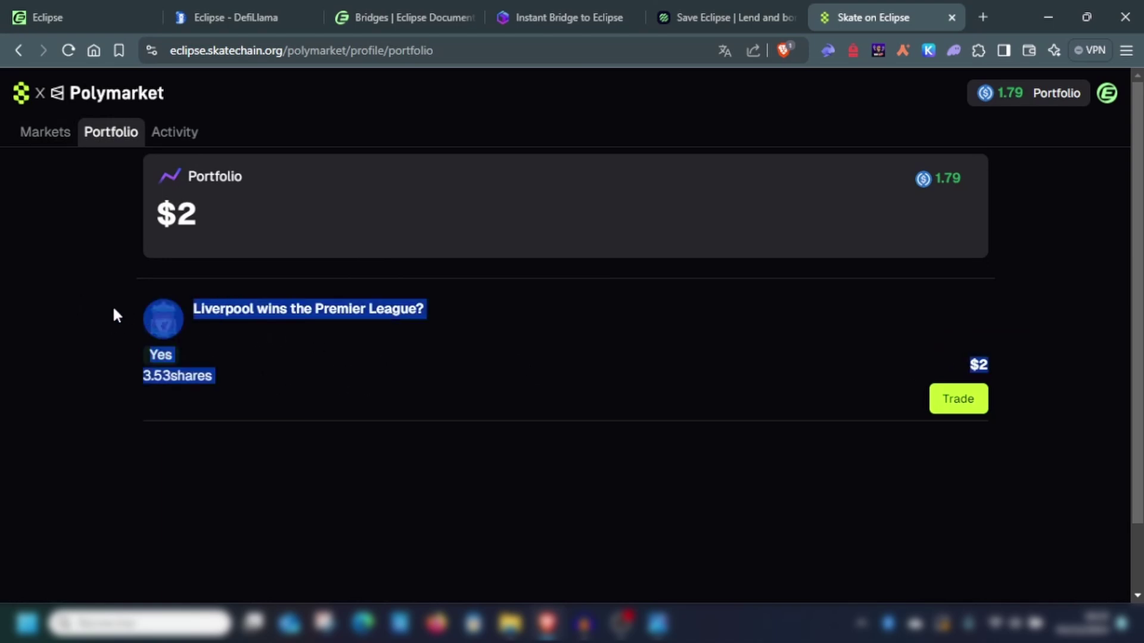
left_click(115, 311)
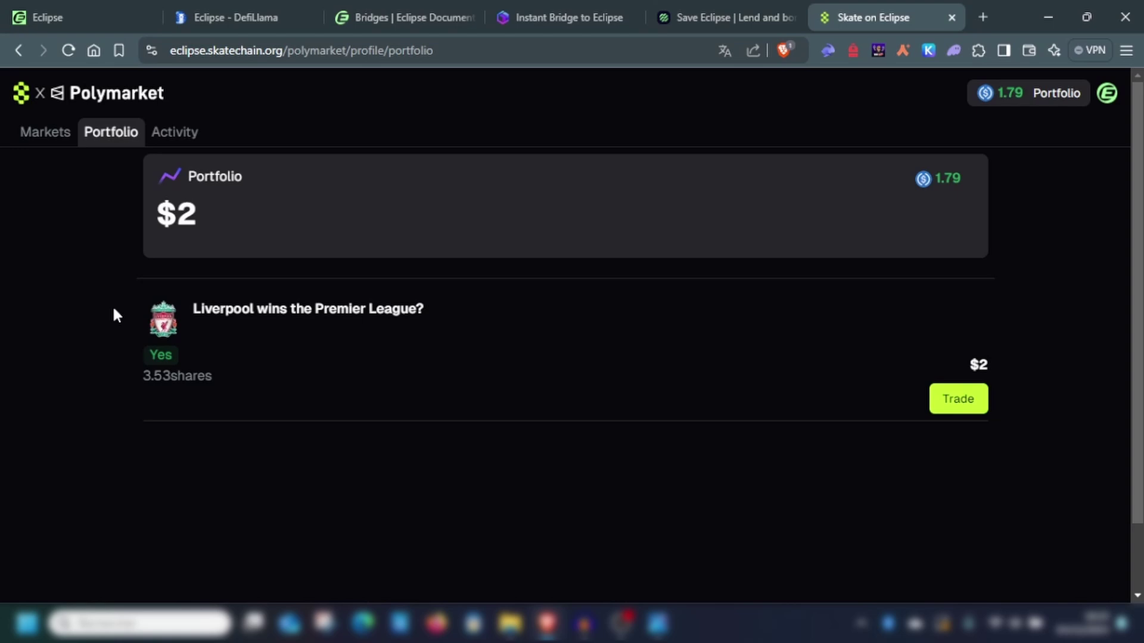